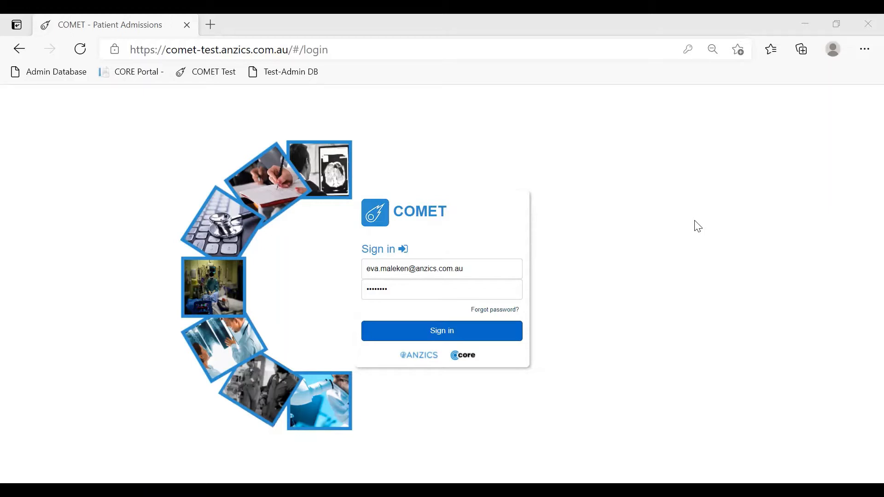
Sign in to the COMET test site and create a new study record under the Ecmo case report forms
double_click(220, 50)
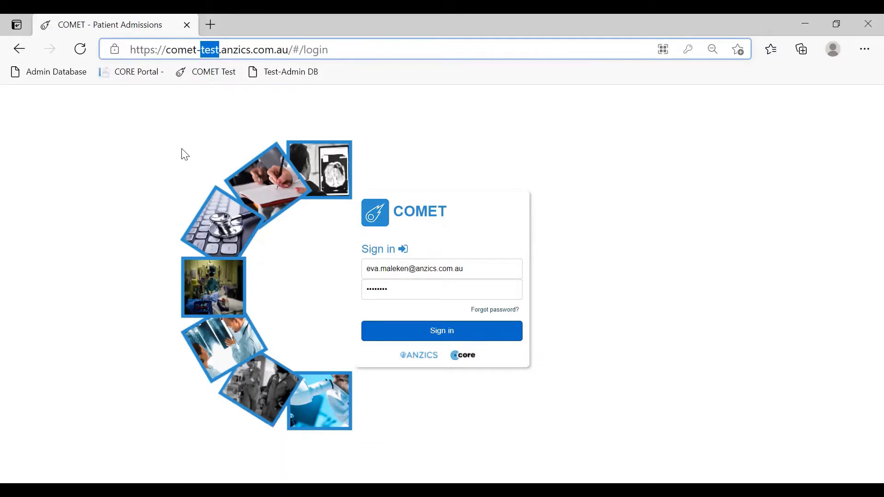
left_click(430, 337)
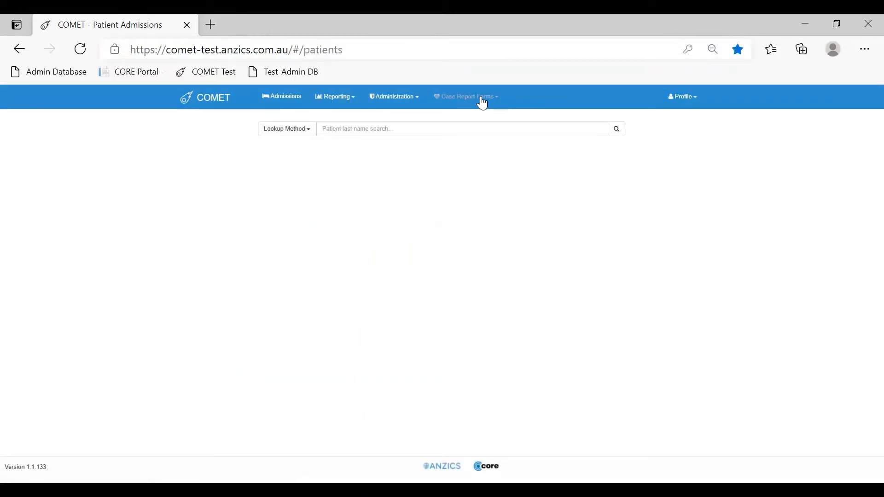
left_click(484, 102)
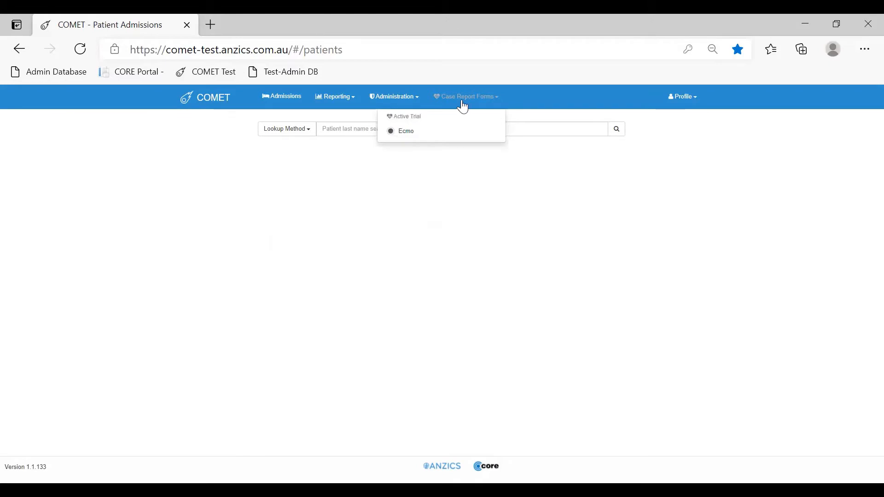
left_click(406, 134)
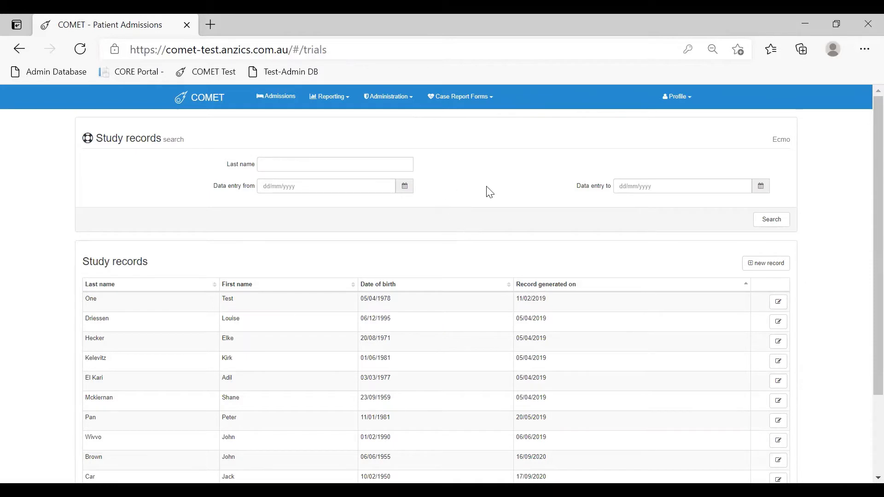
left_click(780, 269)
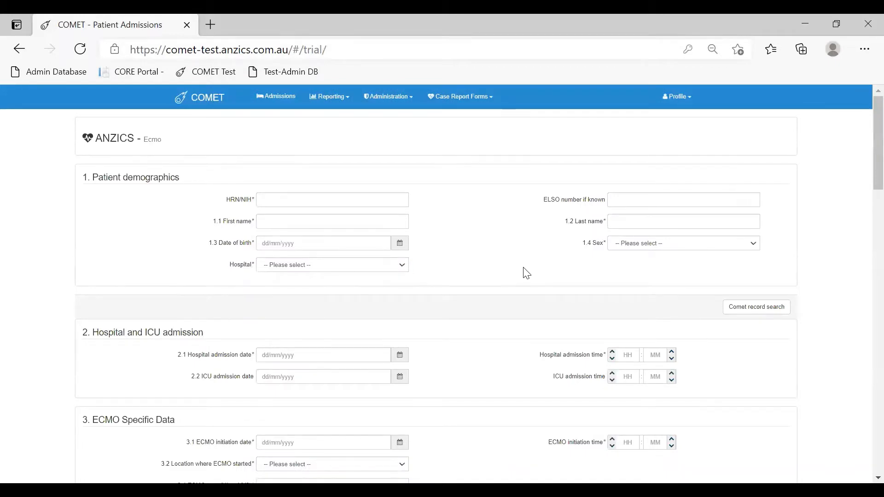
Set the hospital in the patient demographics section to Alfred Hospital
scroll(519, 267, "down", 1)
scroll(519, 267, "up", 1)
left_click(369, 266)
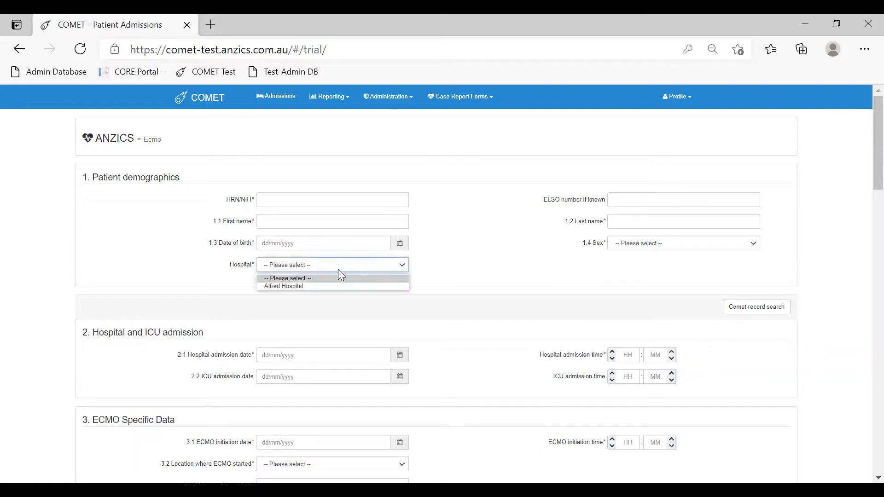
left_click(289, 287)
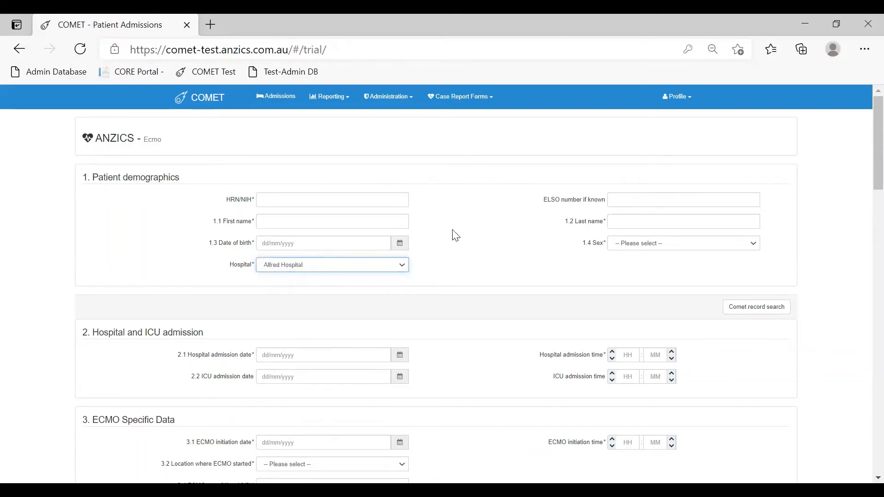
Open the Comet record search and look up existing patients by the patient's last name
left_click(769, 312)
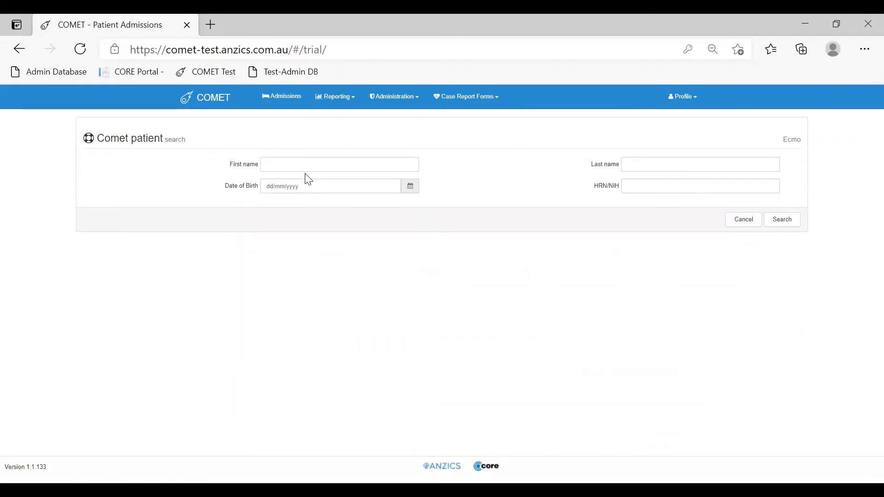
left_click(644, 165)
type("smith")
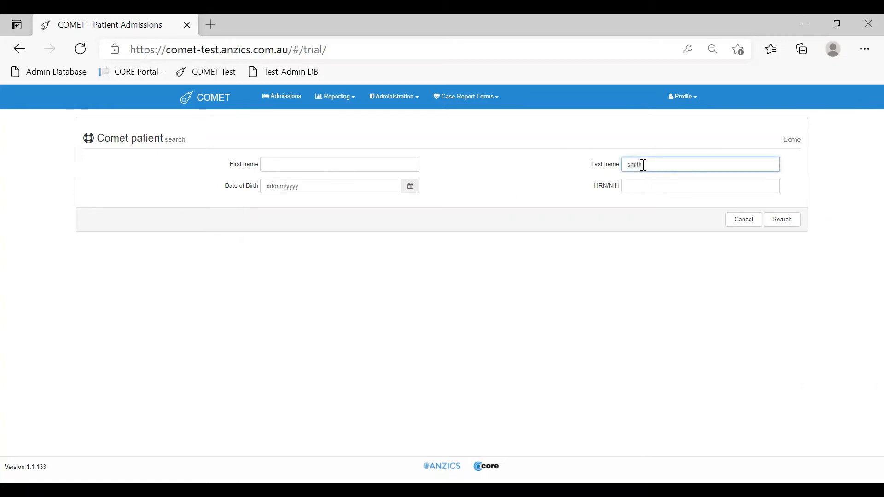
left_click(785, 226)
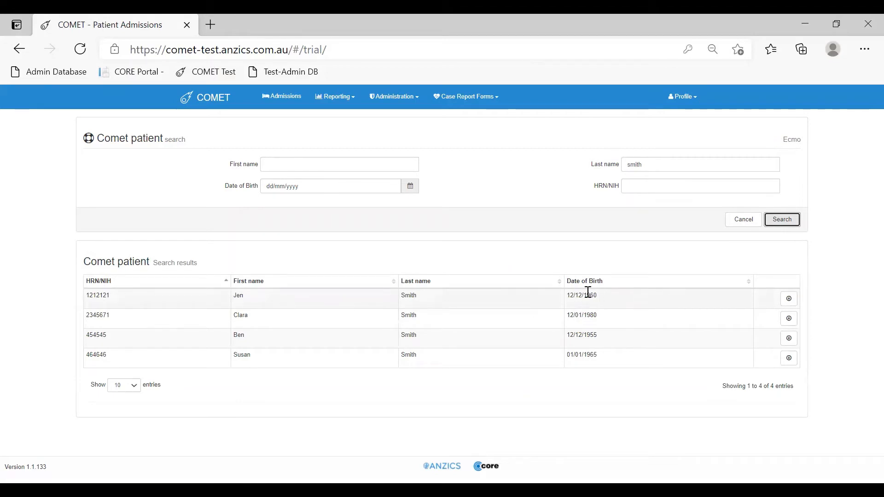
Choose the first patient in the search results and load the 01/01/2021 hospital admission into the Ecmo record
left_click(790, 299)
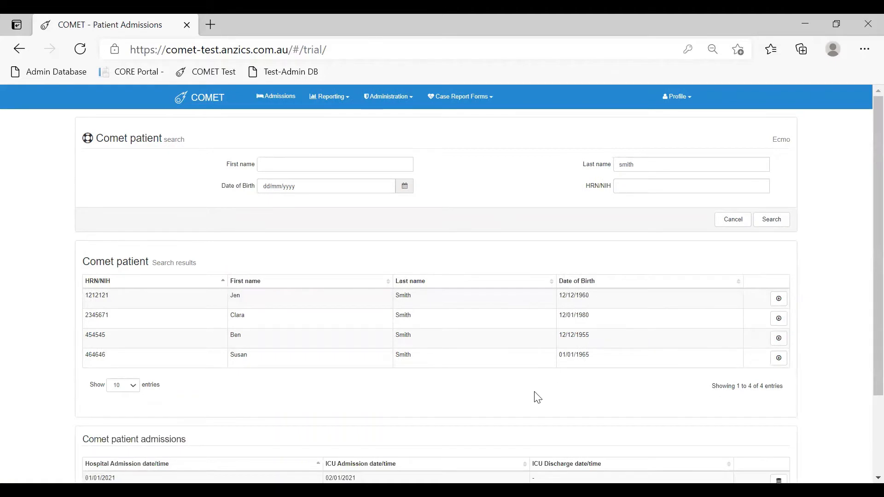
scroll(535, 394, "down", 2)
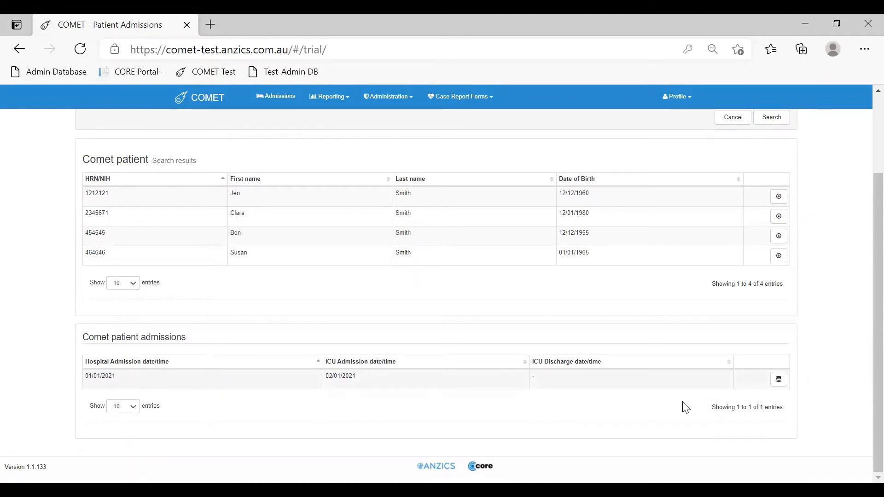
left_click(779, 380)
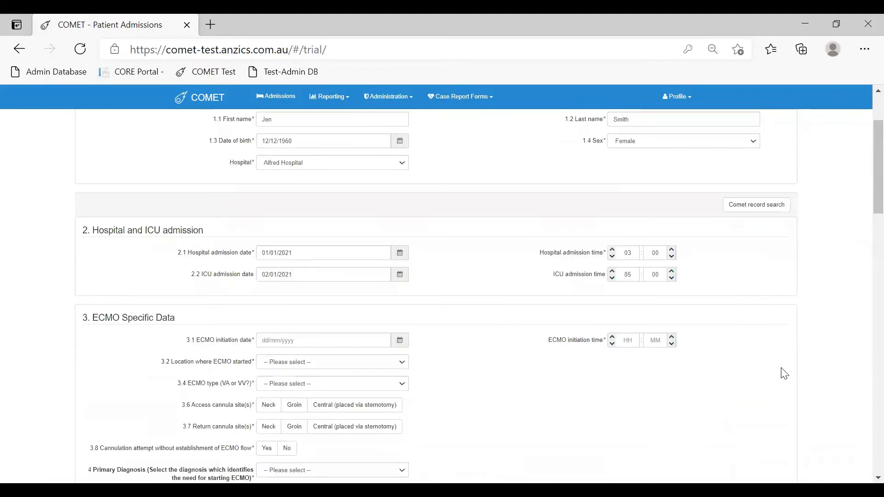
scroll(512, 340, "up", 1)
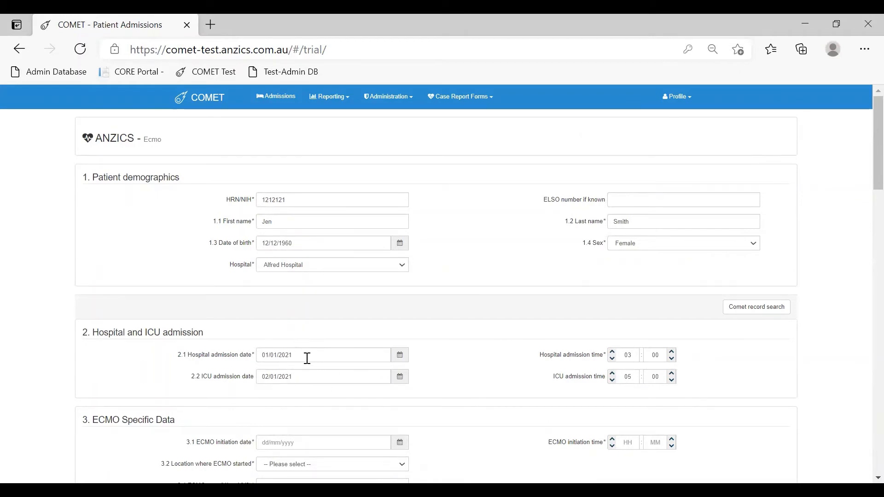
Set the ECMO initiation date to 11/05/2021 and the initiation time to 12:00
scroll(436, 384, "down", 5)
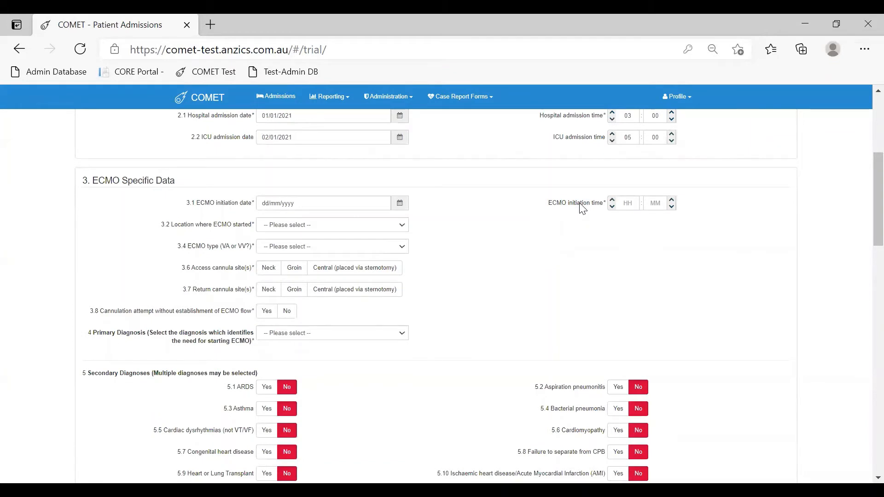
left_click(404, 211)
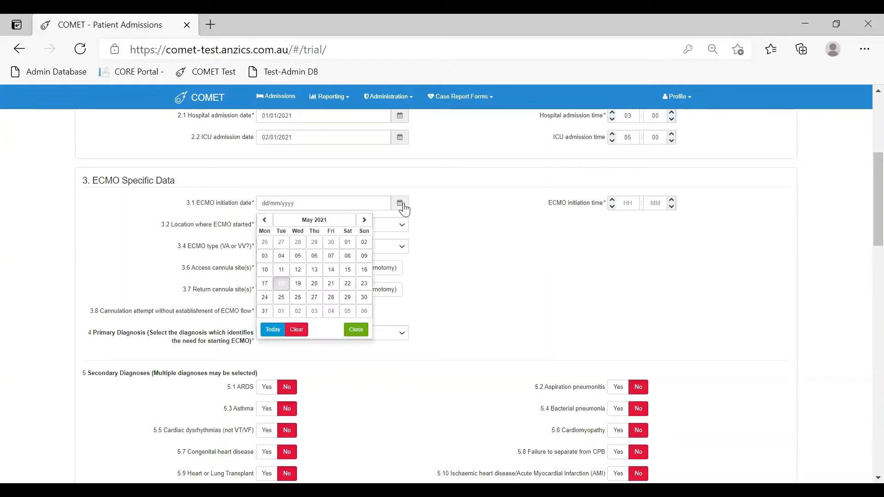
left_click(282, 271)
double_click(627, 203)
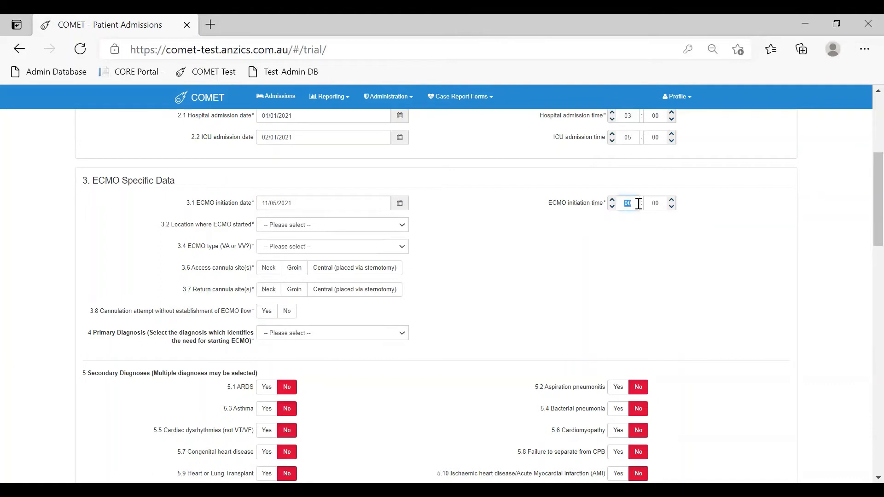
type("12")
Set the location where ECMO started to Ward and the ECMO type to Veno-Arterial
left_click(285, 226)
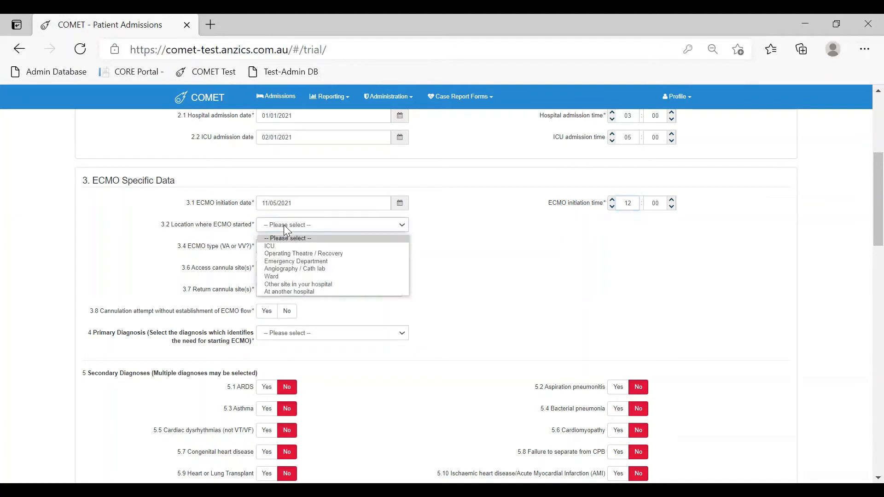
left_click(279, 276)
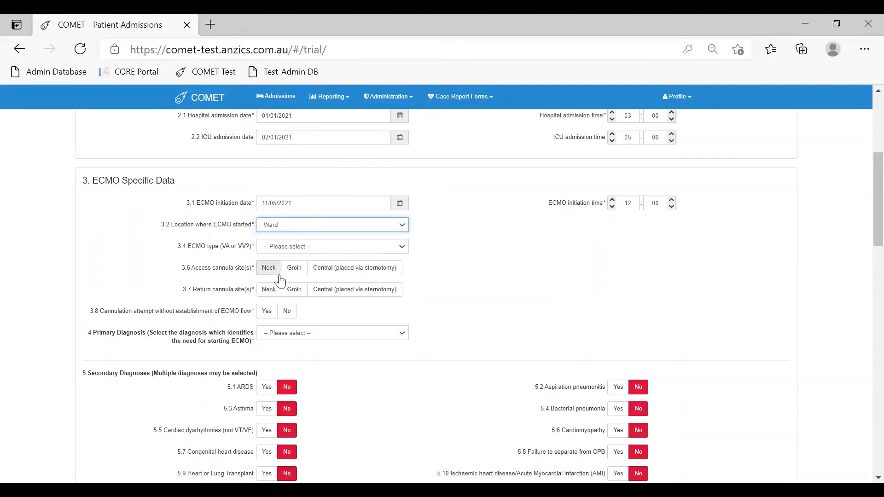
left_click(295, 251)
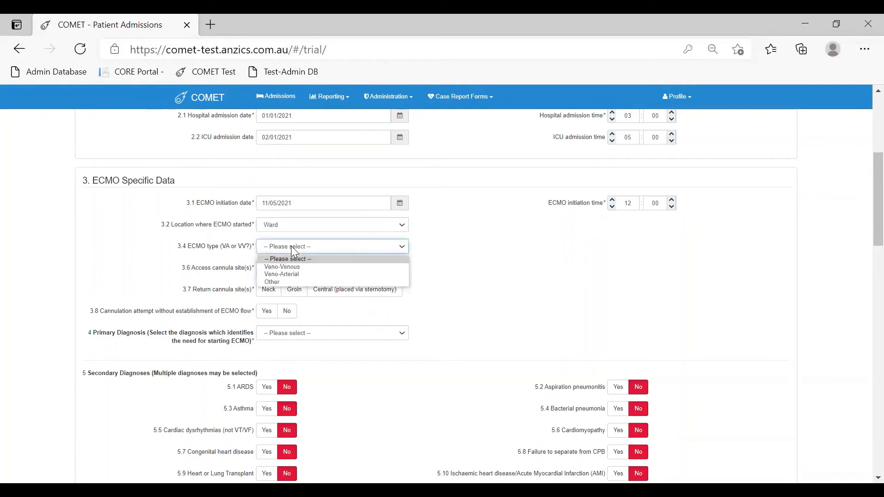
left_click(294, 275)
Choose Neck for both the access and return cannula sites and answer Yes to cannulation attempt without establishment of ECMO flow
left_click(270, 272)
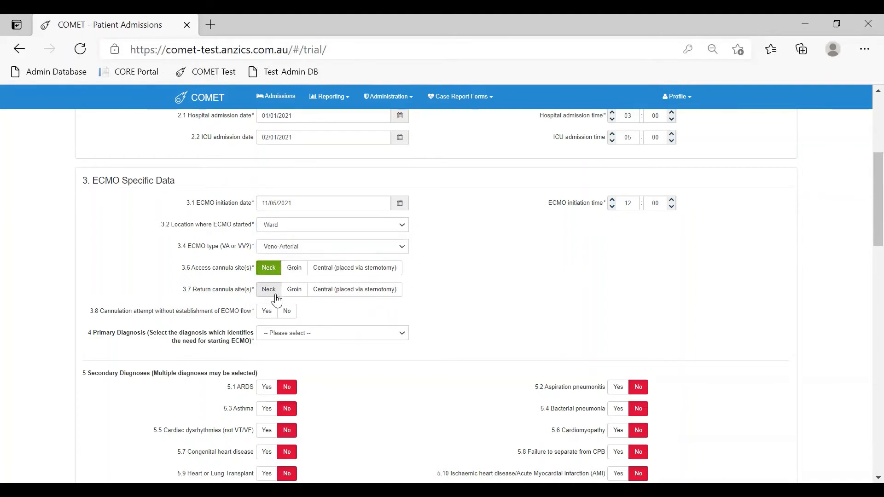
left_click(271, 292)
scroll(355, 311, "down", 1)
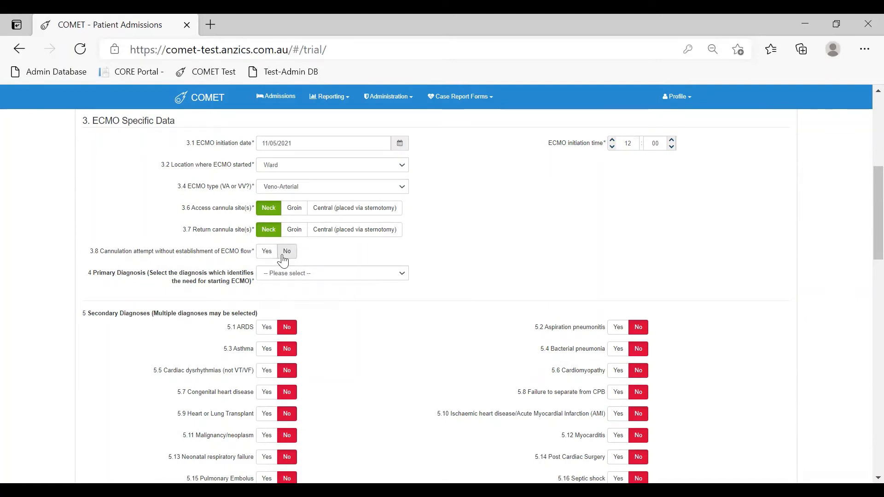
left_click(267, 252)
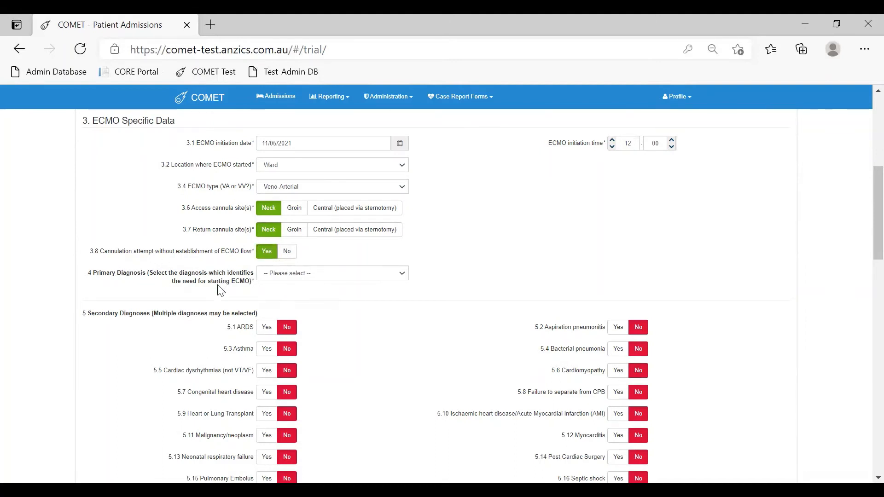
Set the primary diagnosis to Other
left_click(283, 276)
left_click_drag(425, 299, 423, 325)
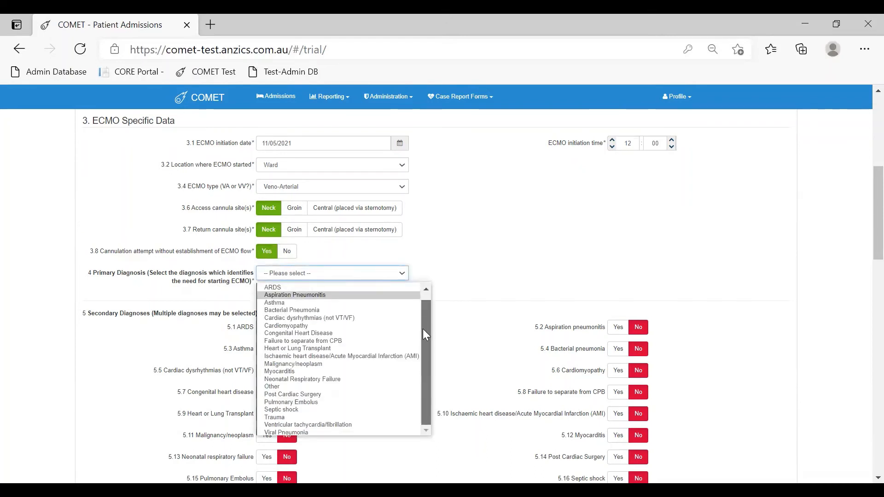
scroll(355, 313, "up", 1)
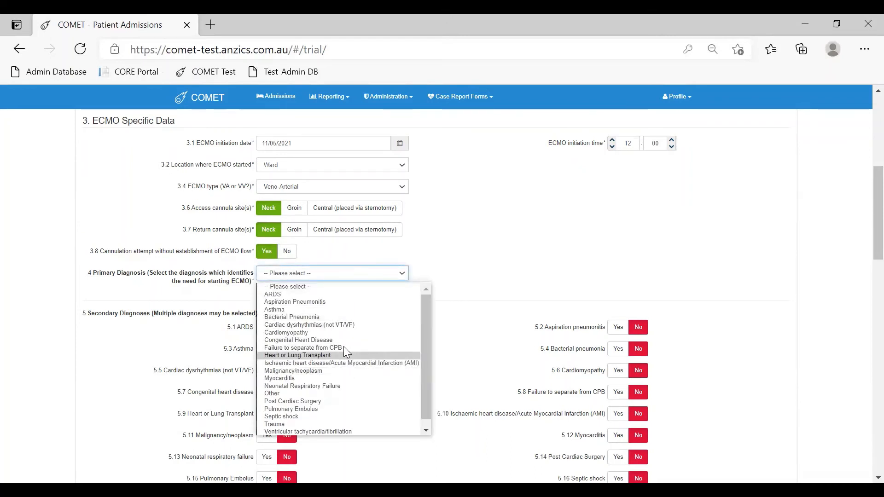
left_click(275, 395)
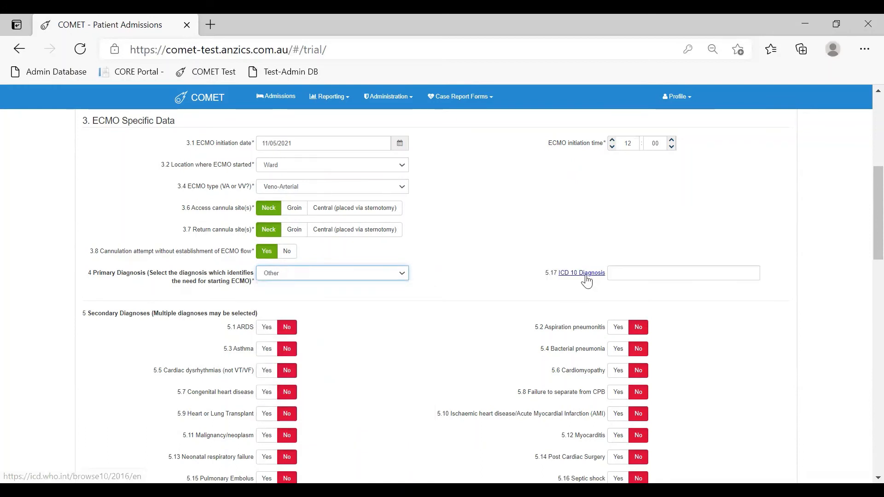
Set the primary diagnosis to Asthma and mark ARDS, Asthma, Failure to separate from CPB and Malignancy/neoplasm as secondary diagnoses
left_click(381, 279)
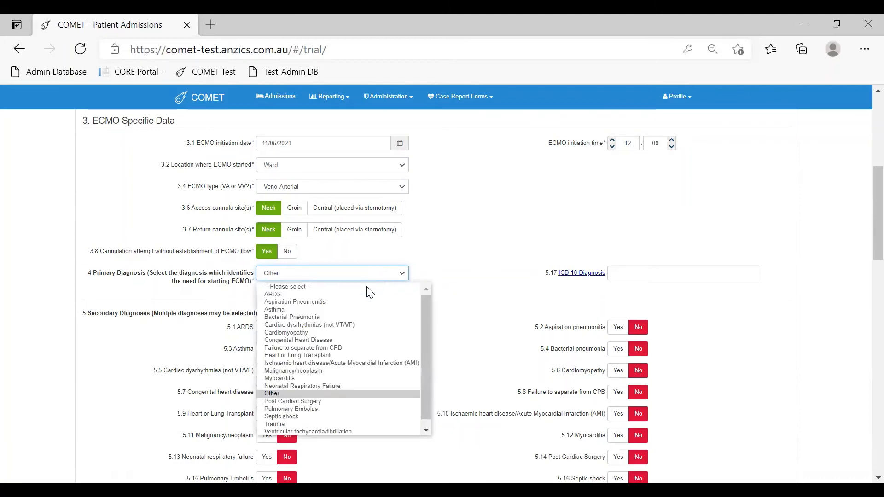
left_click(346, 310)
scroll(364, 323, "down", 3)
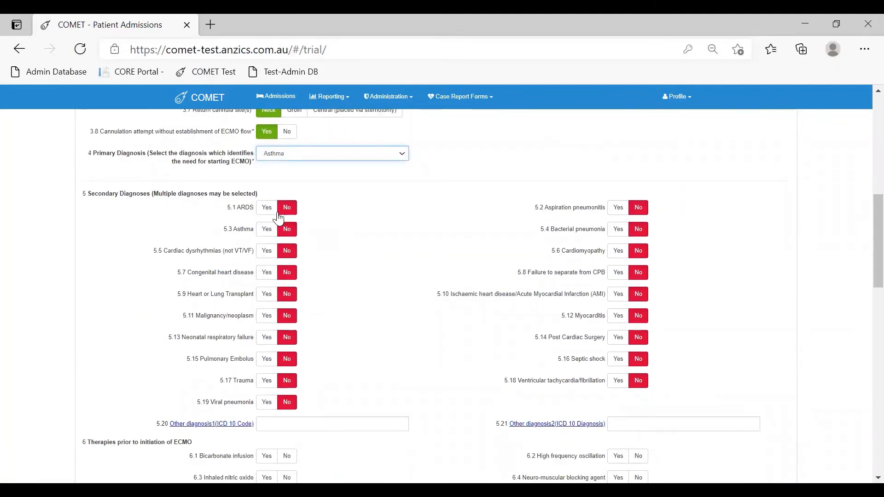
left_click(267, 208)
left_click(267, 229)
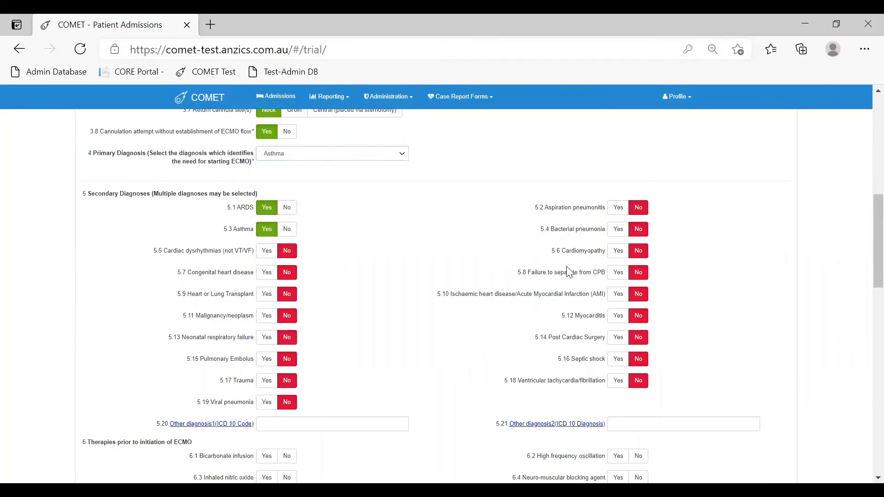
left_click(618, 272)
left_click(266, 316)
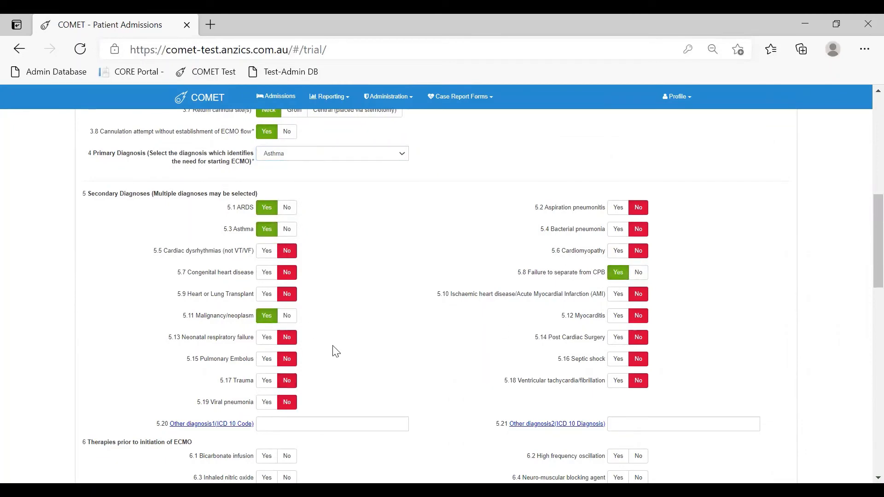
Look through the remaining sections from prior therapies to complications, leave them blank, and verify and submit the record
scroll(351, 377, "down", 6)
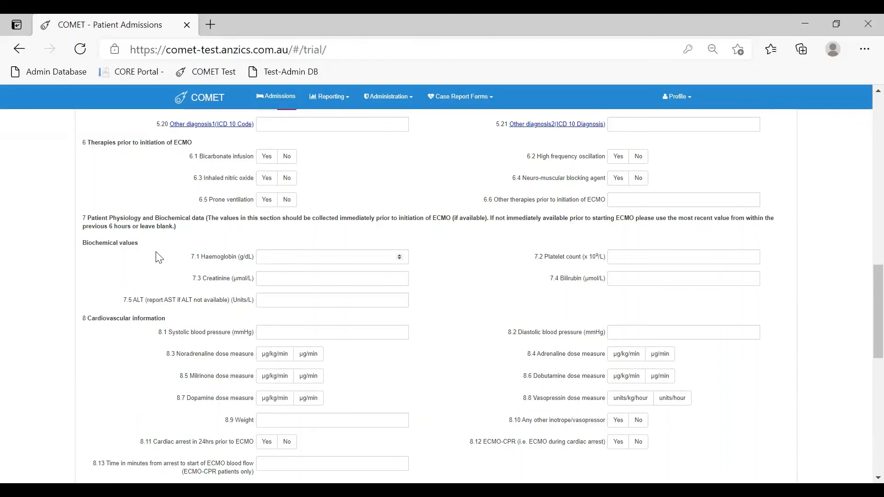
scroll(210, 328, "down", 4)
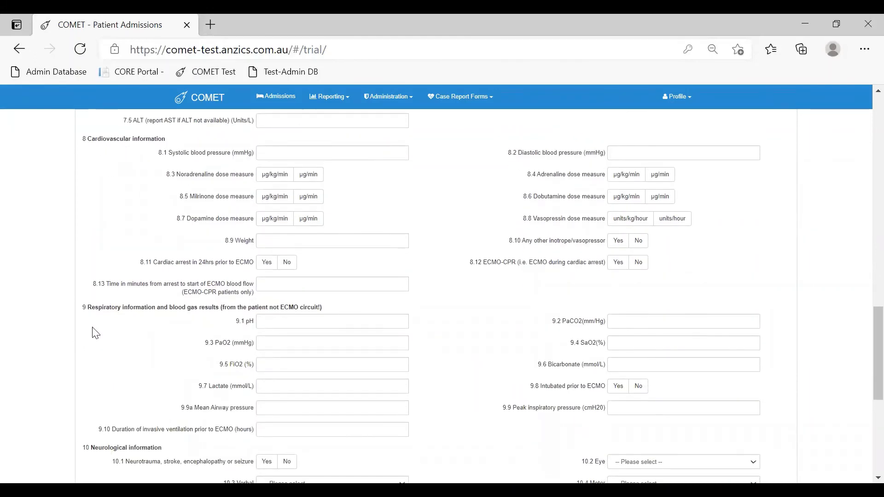
scroll(102, 409, "down", 1)
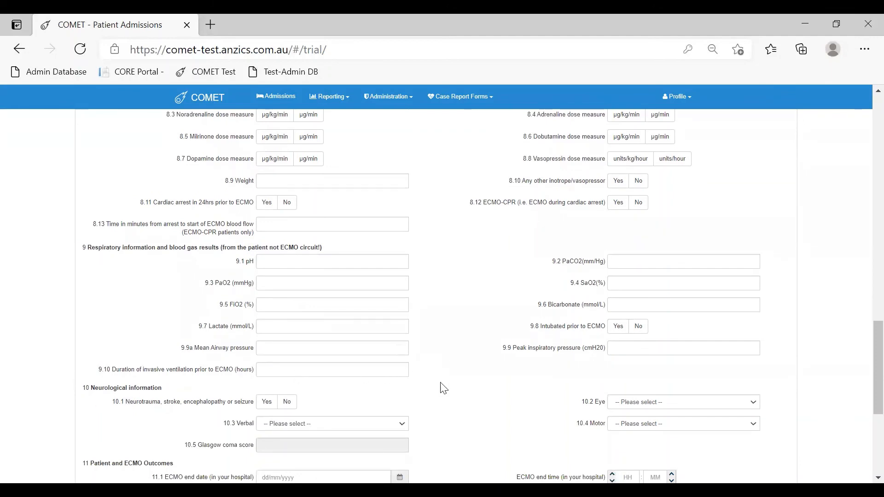
scroll(456, 382, "down", 3)
scroll(458, 382, "down", 1)
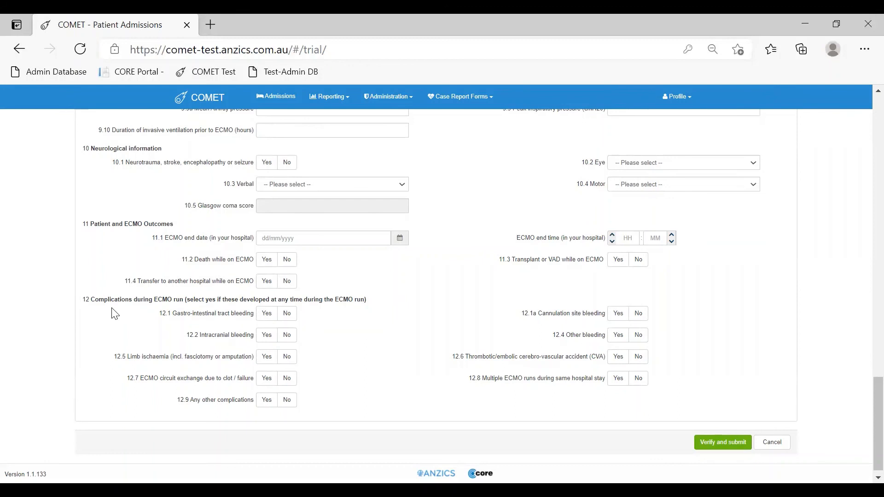
left_click(720, 444)
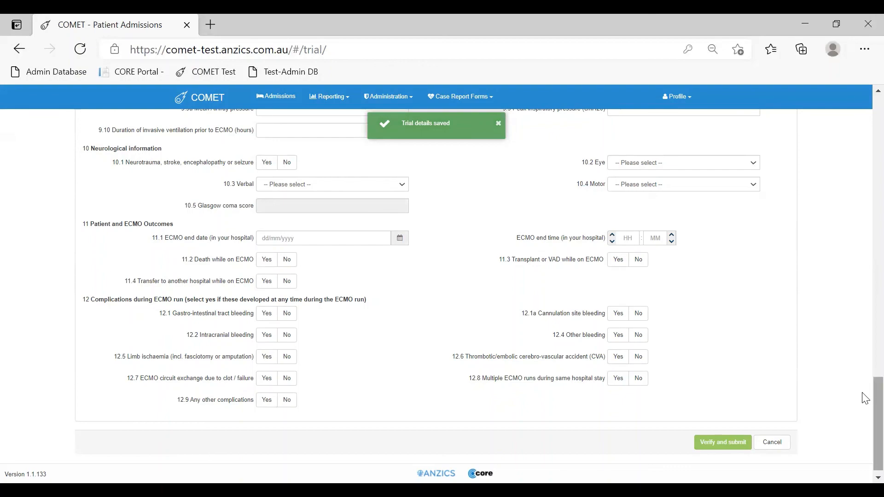
Review the submitted record from the patient demographics to the secondary diagnoses
left_click_drag(871, 397, 862, 106)
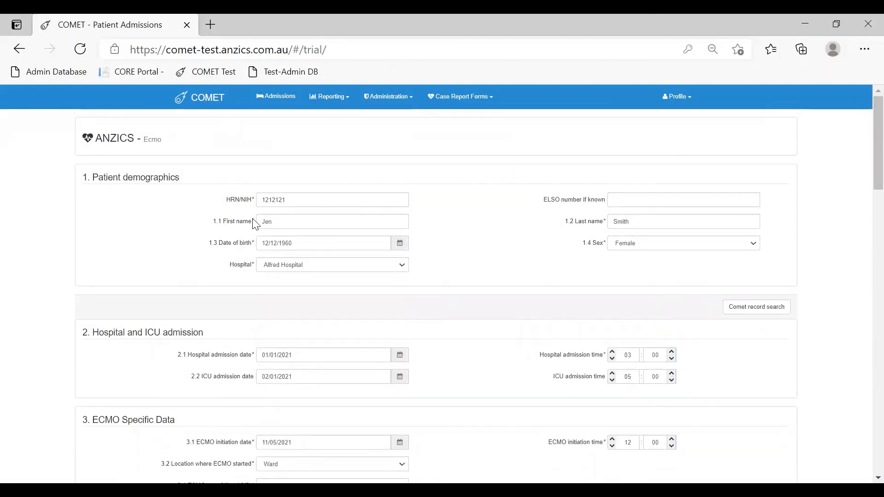
left_click_drag(866, 141, 863, 235)
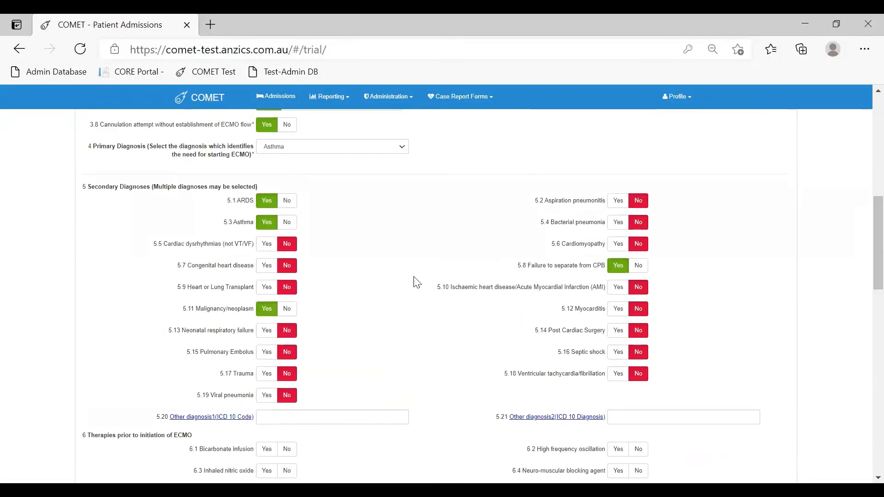